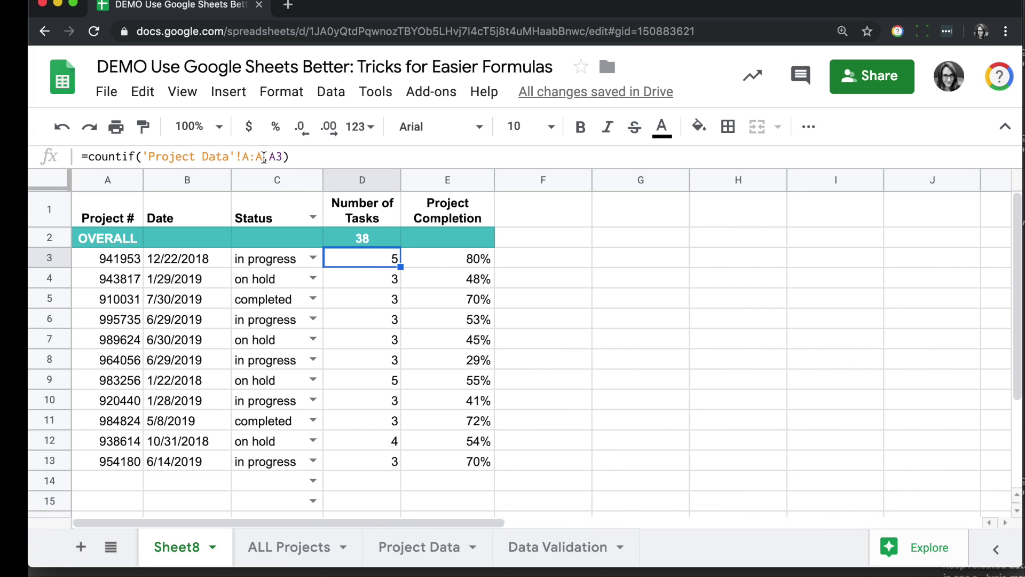
- Inspect the 'Project Data'!A:A reference in D3's COUNTIF, then switch to the Project Data sheet
drag(264, 157, 142, 157)
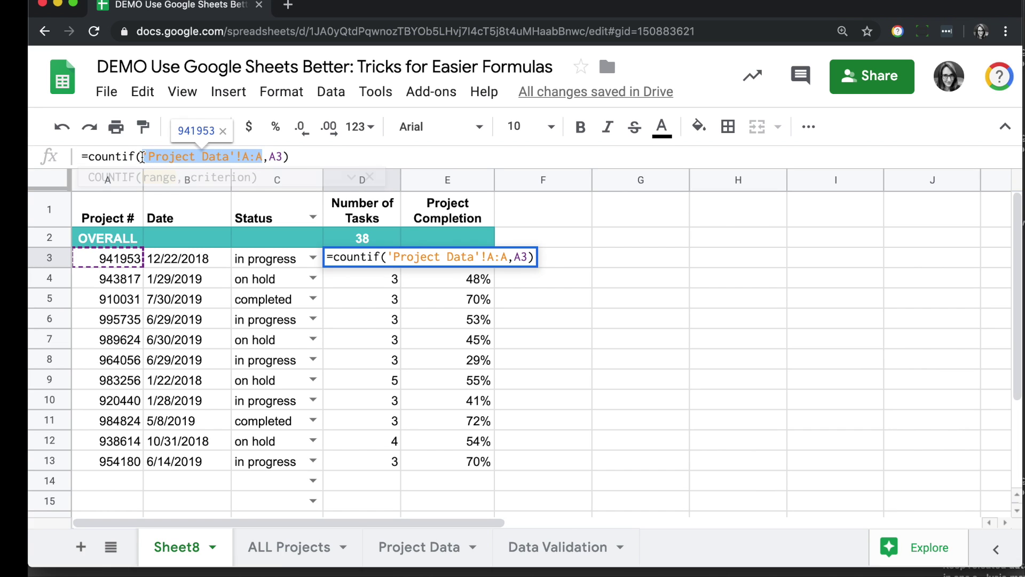
click(325, 158)
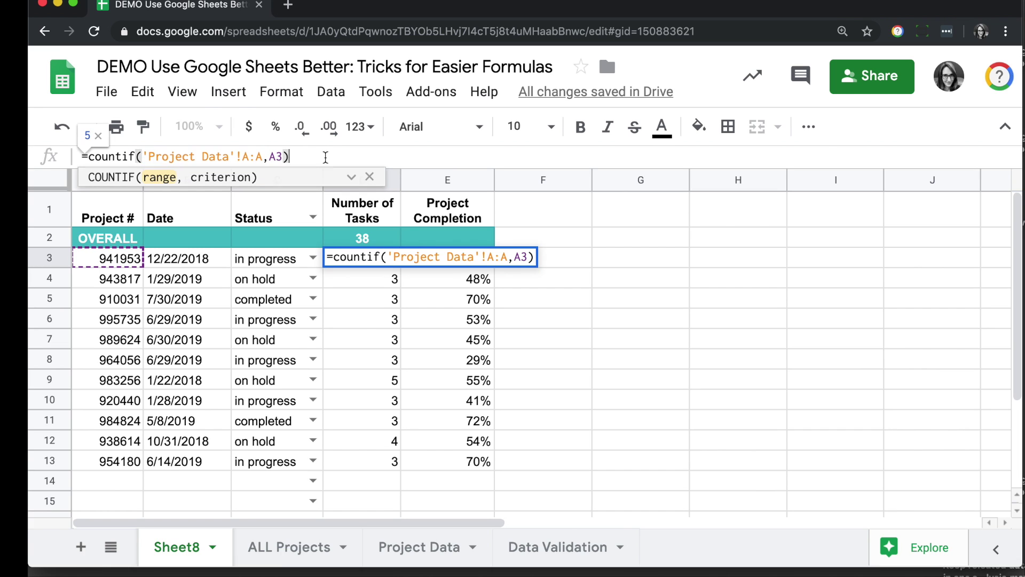
click(364, 258)
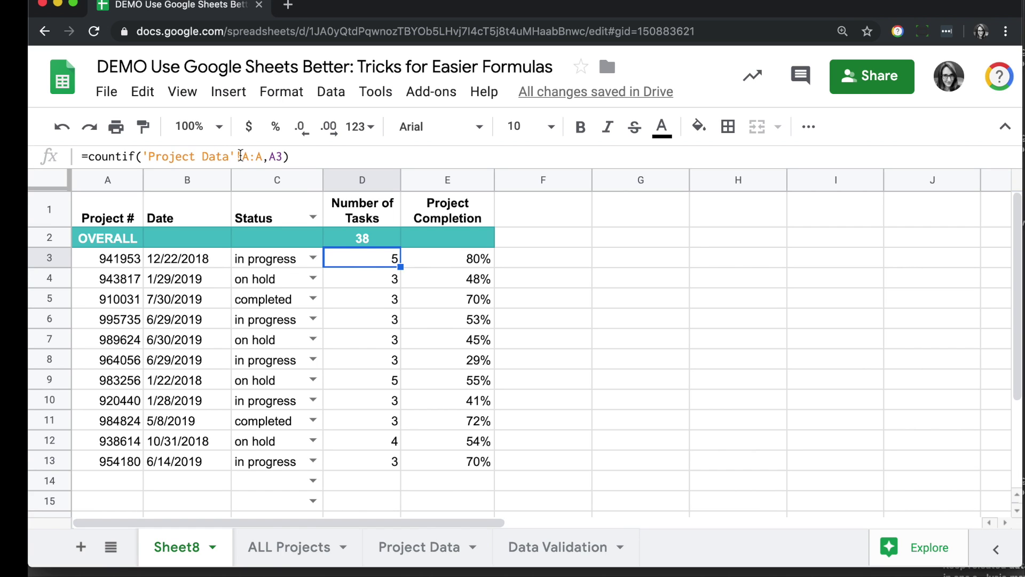
click(418, 545)
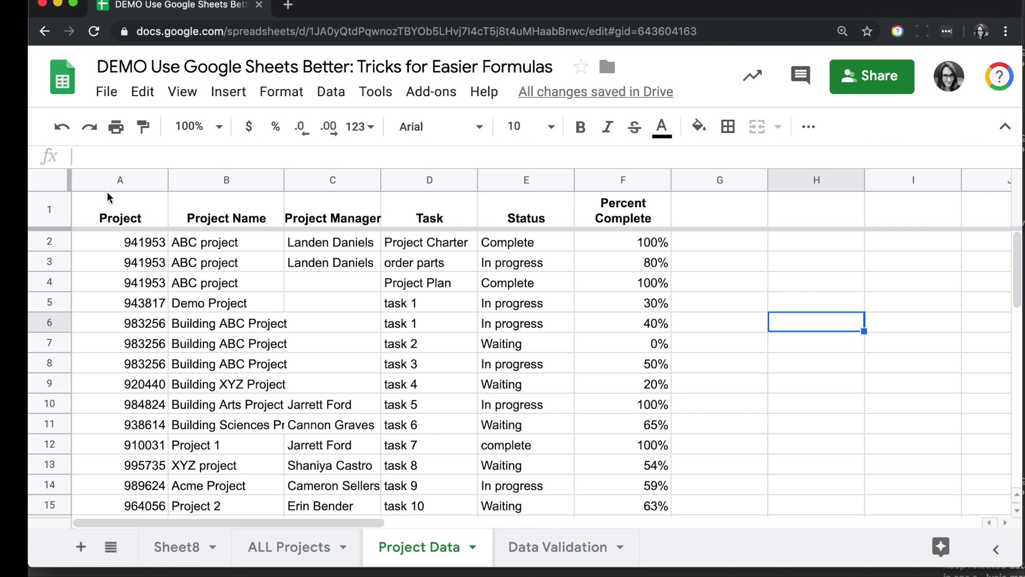
- Select column A on Project Data and save it as the named range 'Project' via Data > Named ranges
click(120, 181)
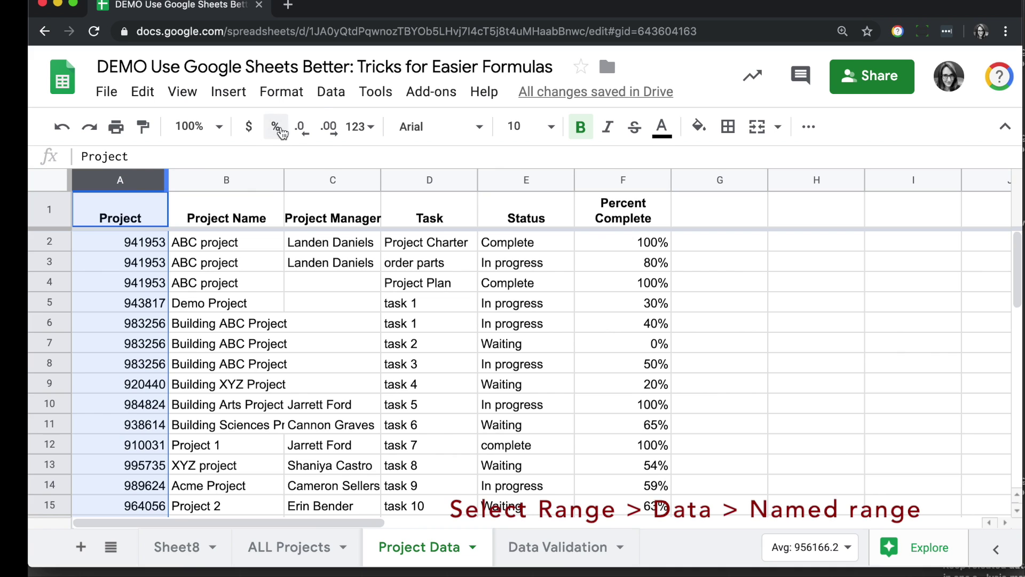
click(331, 92)
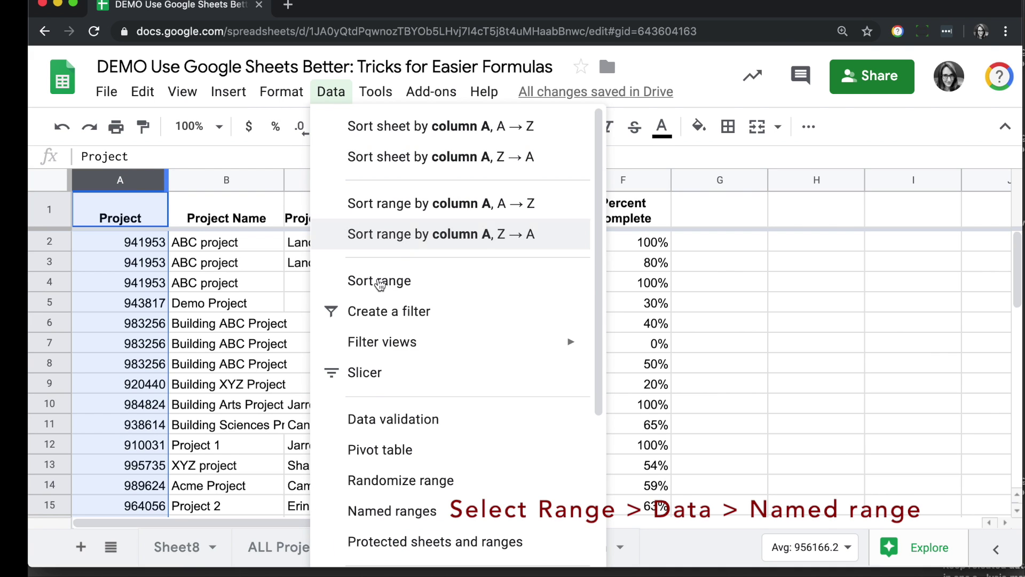
click(422, 511)
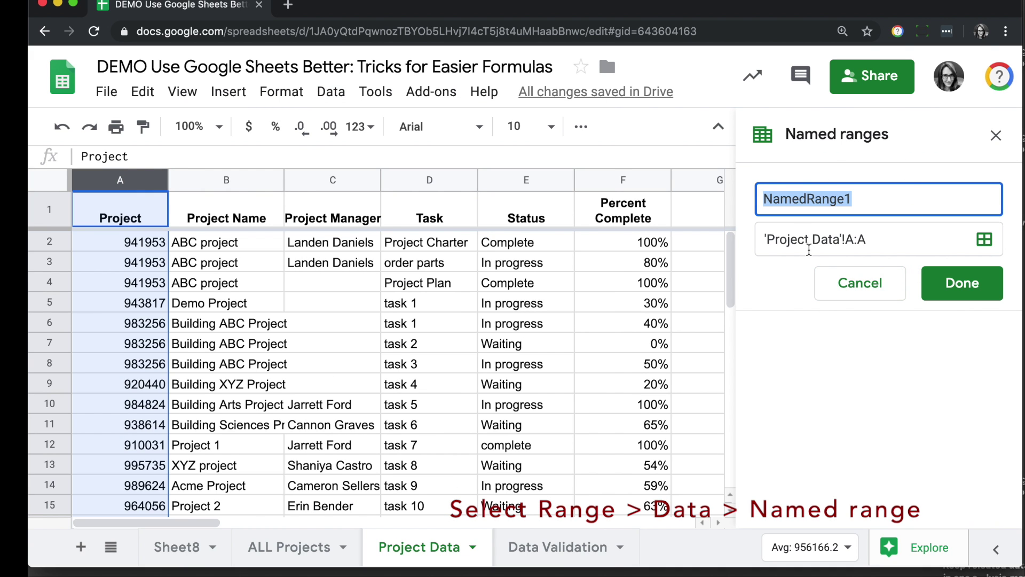
text(Proje)
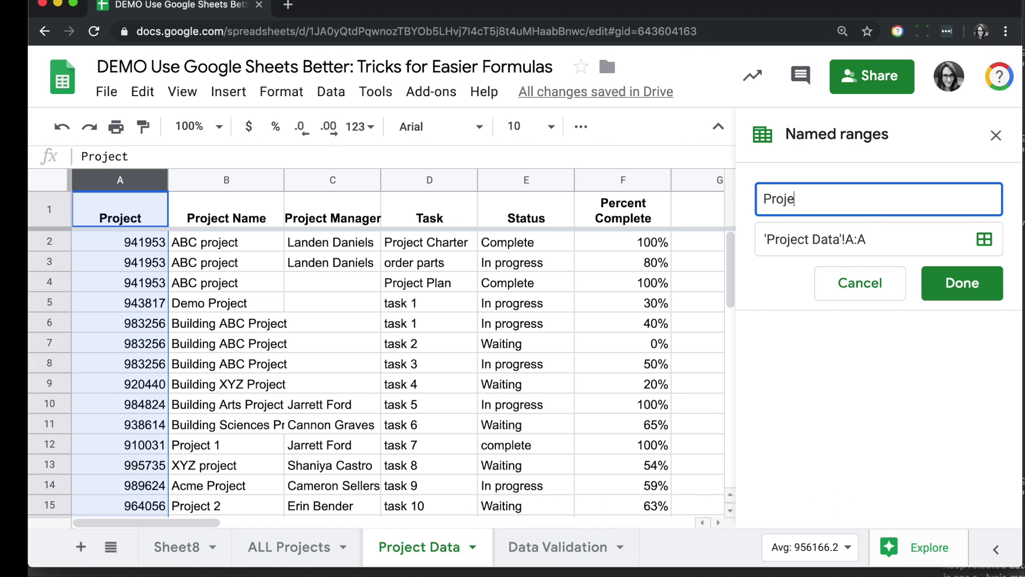
text(ct)
click(886, 235)
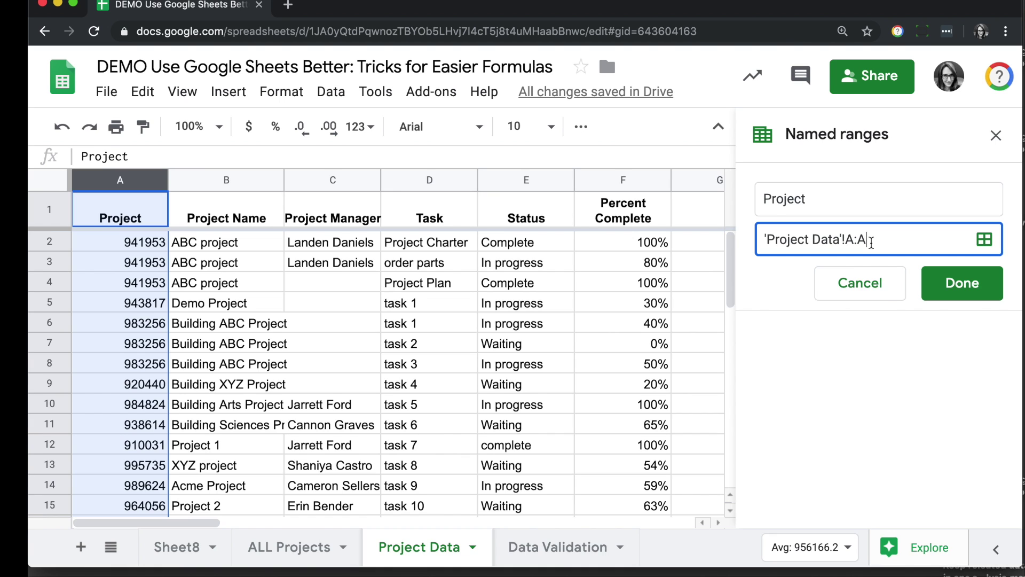
click(962, 284)
- Review E3's SUMIF formula on Sheet8, then select the Percent Complete column F on Project Data
click(168, 555)
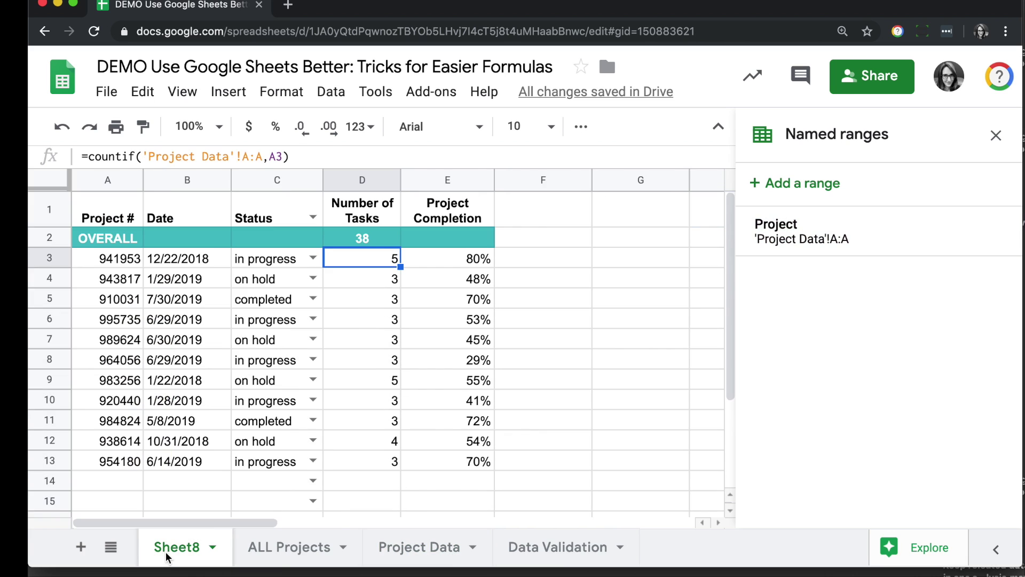
click(452, 263)
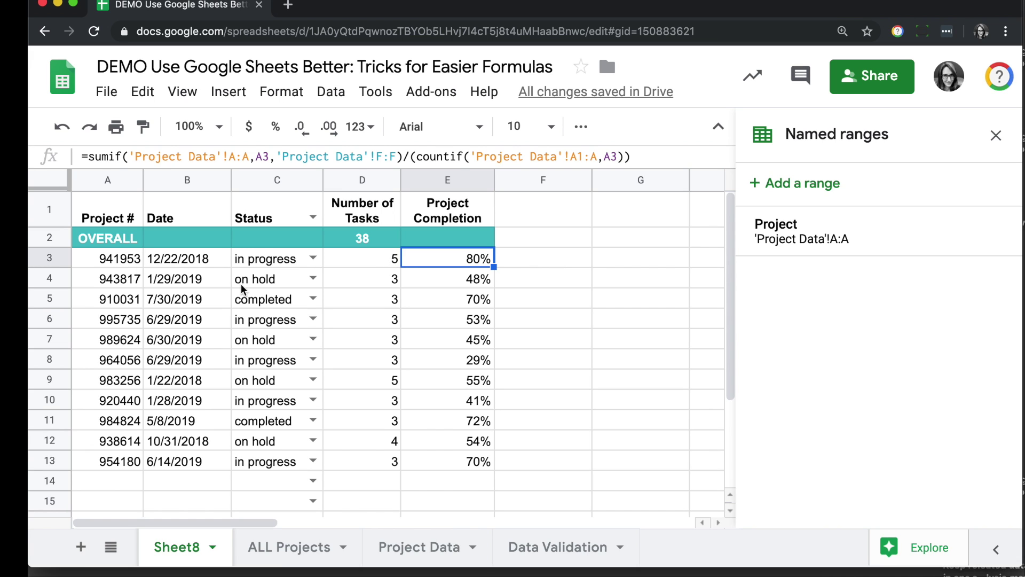
click(419, 547)
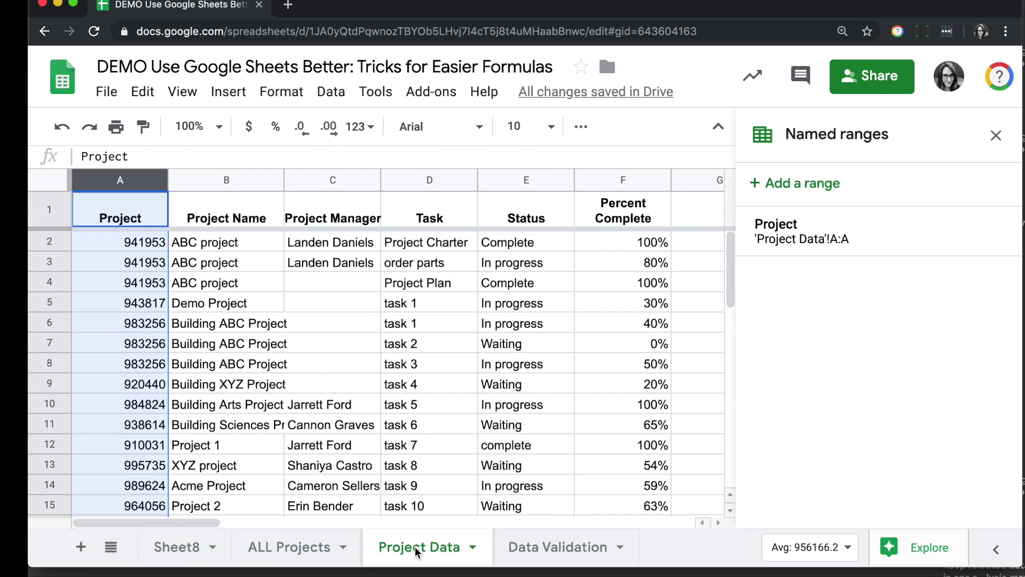
click(629, 243)
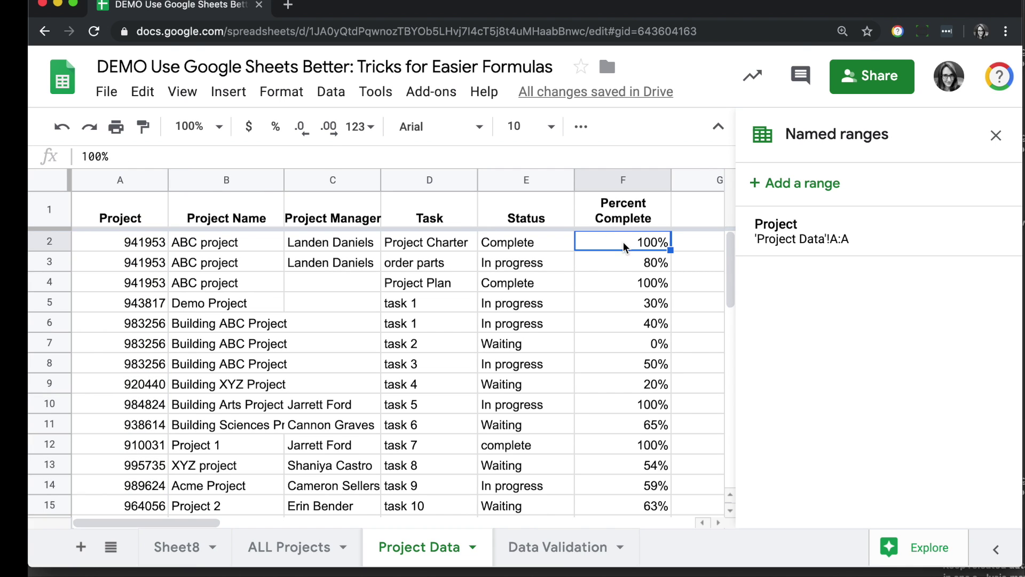
click(629, 172)
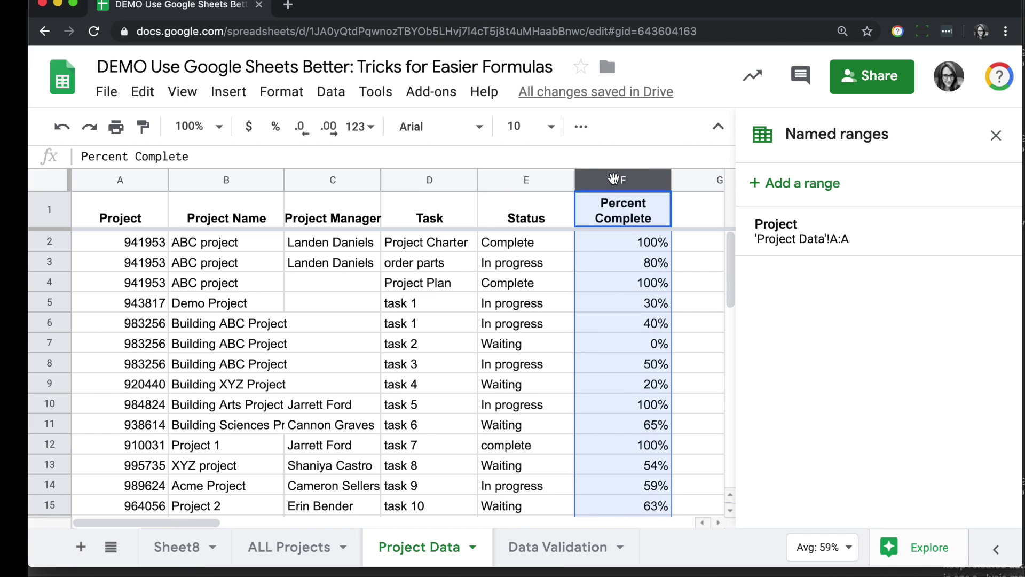
- Save column F as the named range 'Percent', then return to Sheet8 and select D3
click(331, 91)
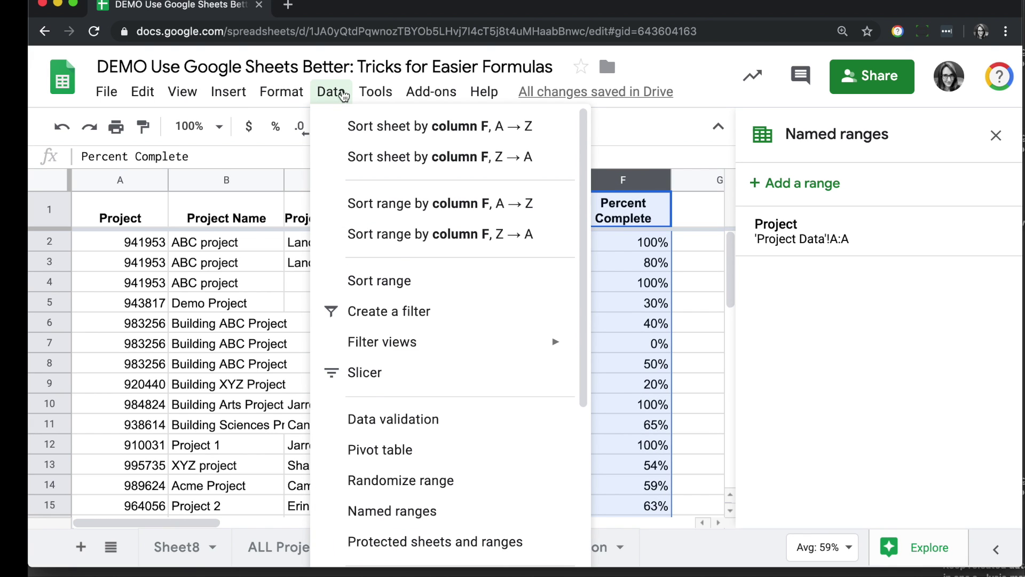
click(401, 508)
text(Percent)
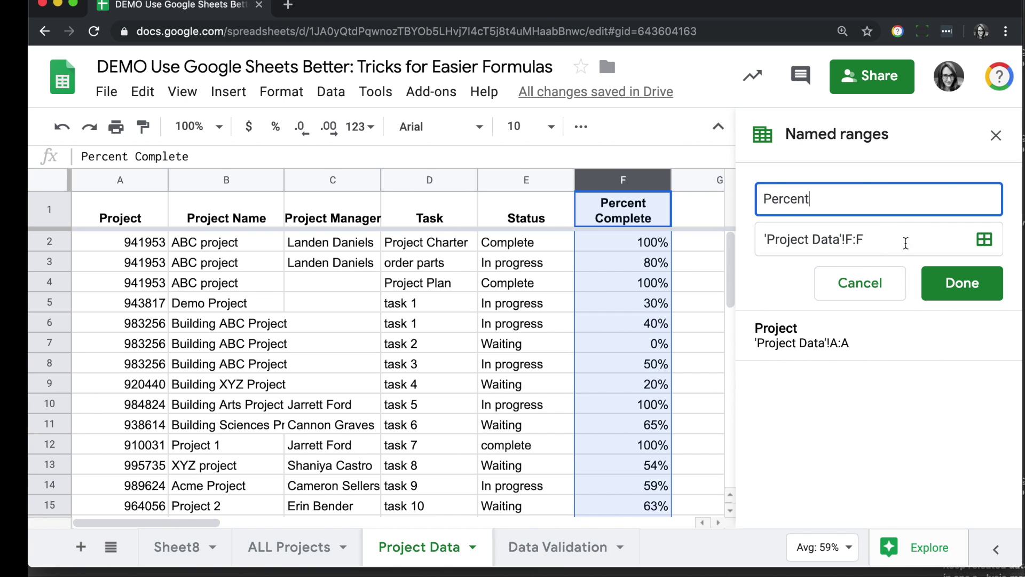
click(968, 284)
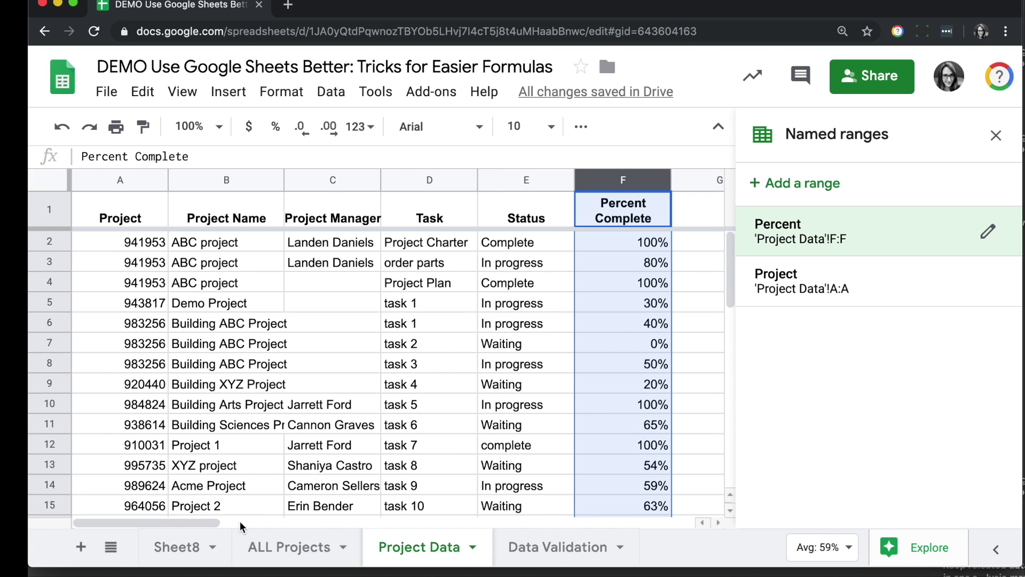
click(176, 546)
click(359, 257)
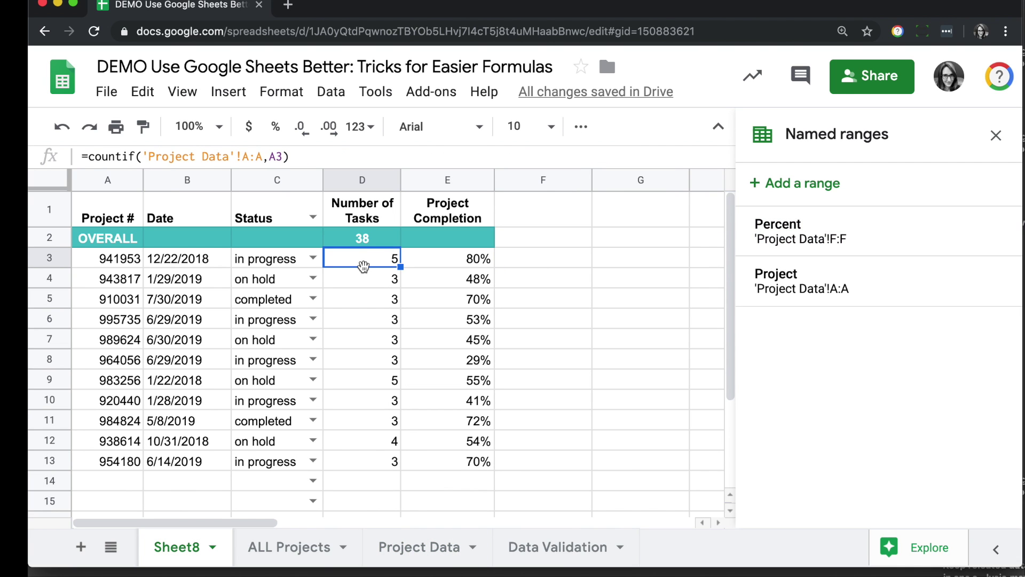
- Swap 'Project Data'!A:A in D3's COUNTIF for the named range Project, keeping the result 5
click(263, 158)
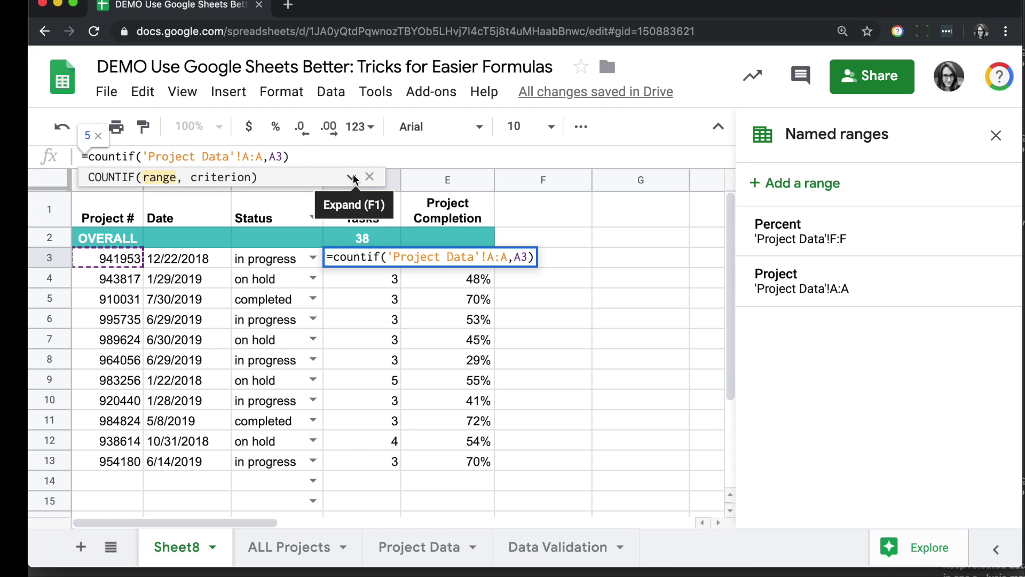
click(353, 177)
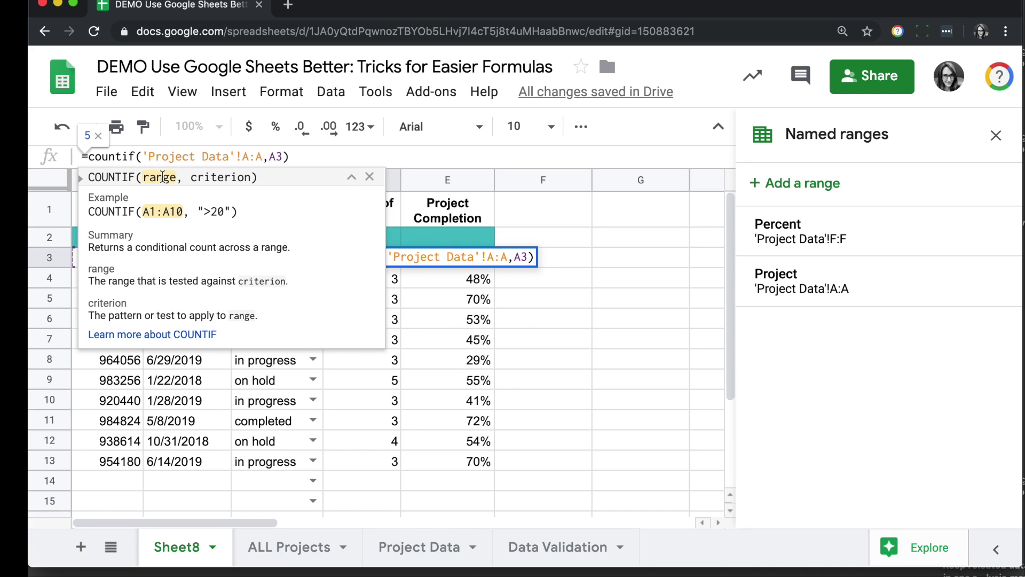
click(349, 177)
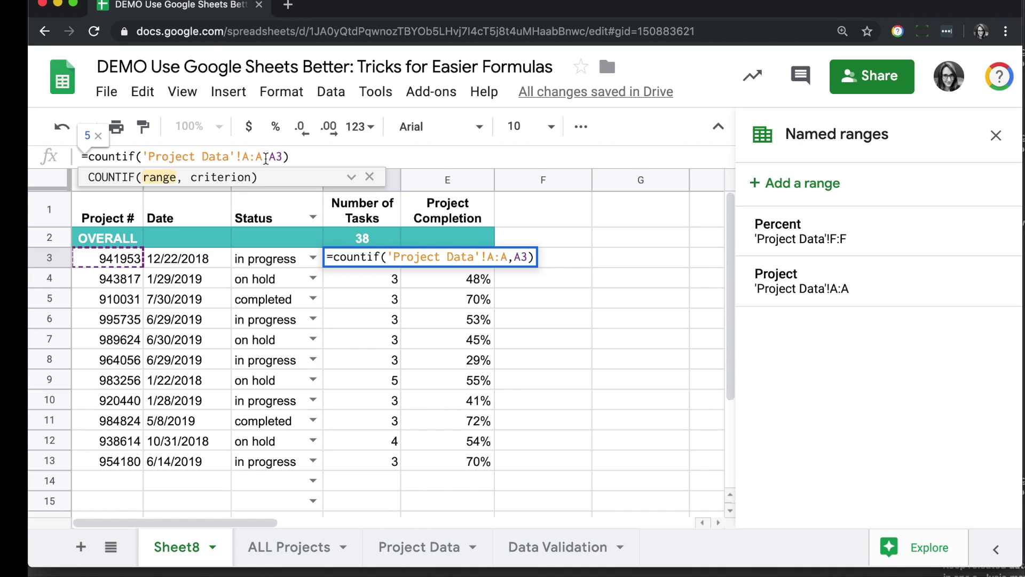
drag(265, 157, 143, 155)
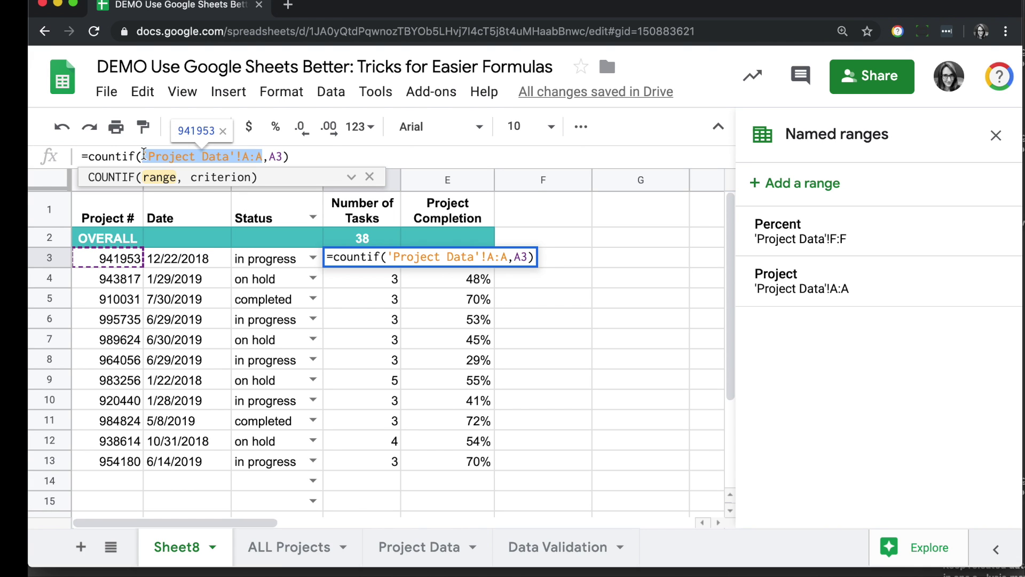
key(BackSpace)
text(Proj)
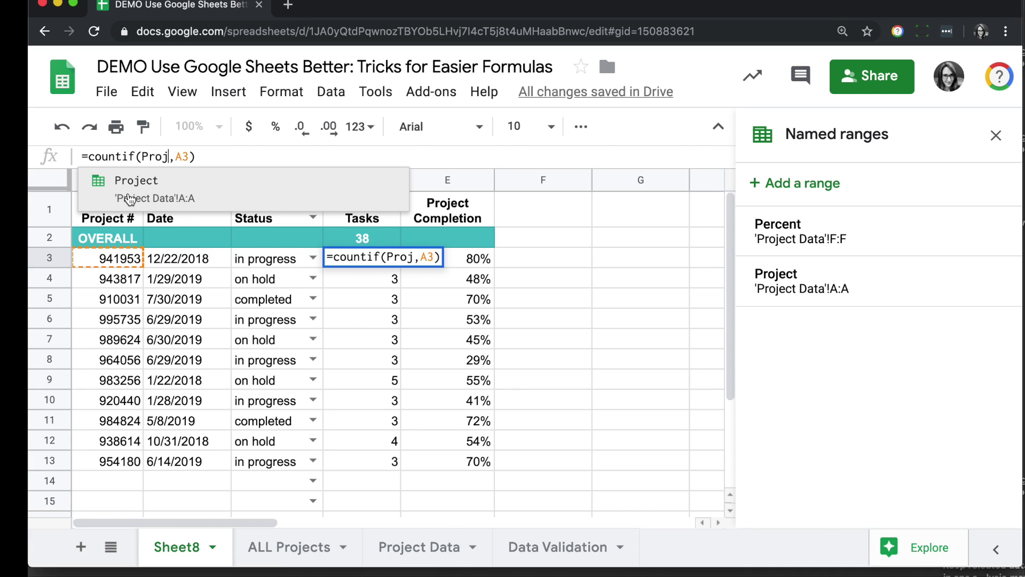
click(99, 180)
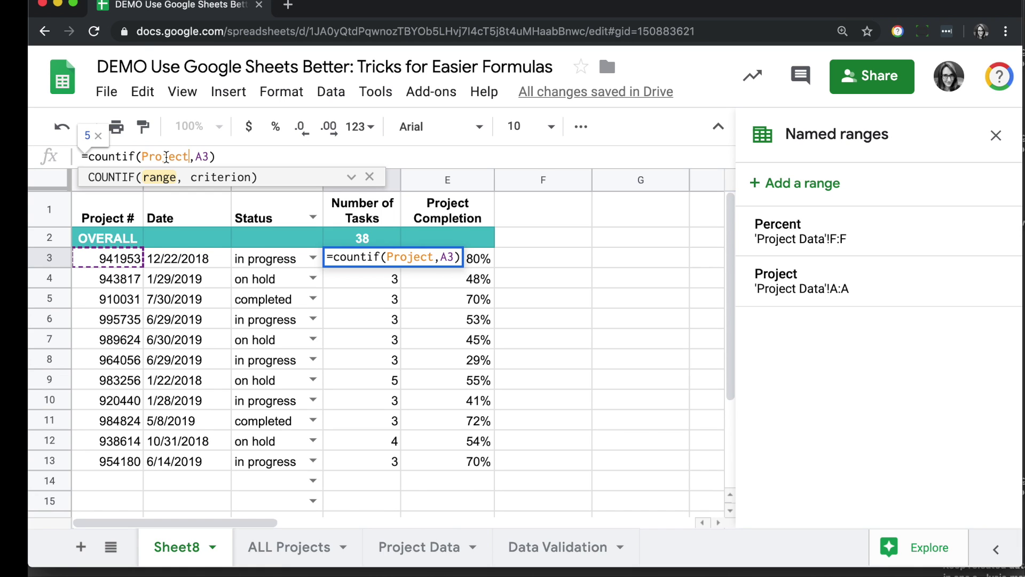
key(Return)
click(370, 262)
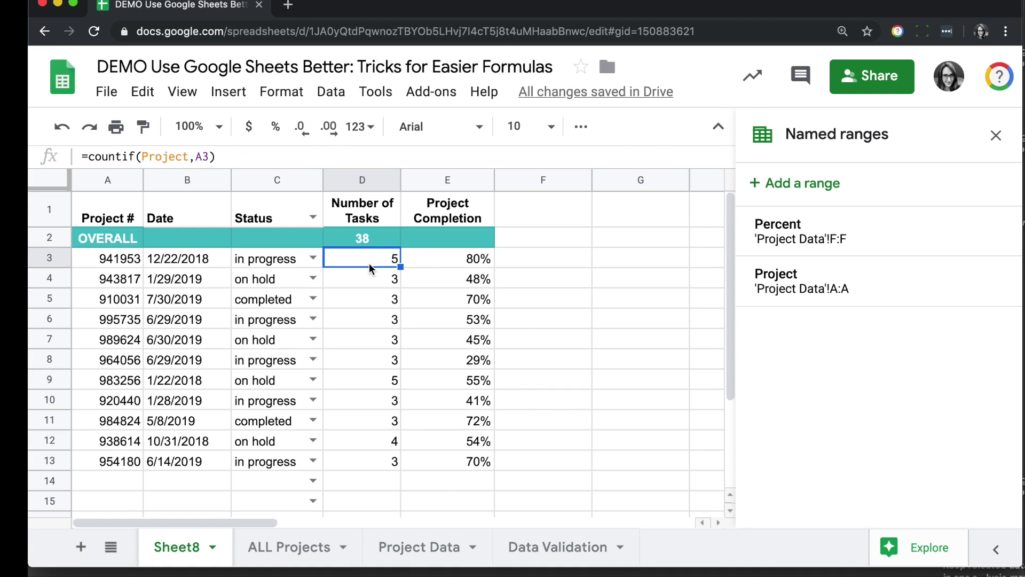
click(443, 258)
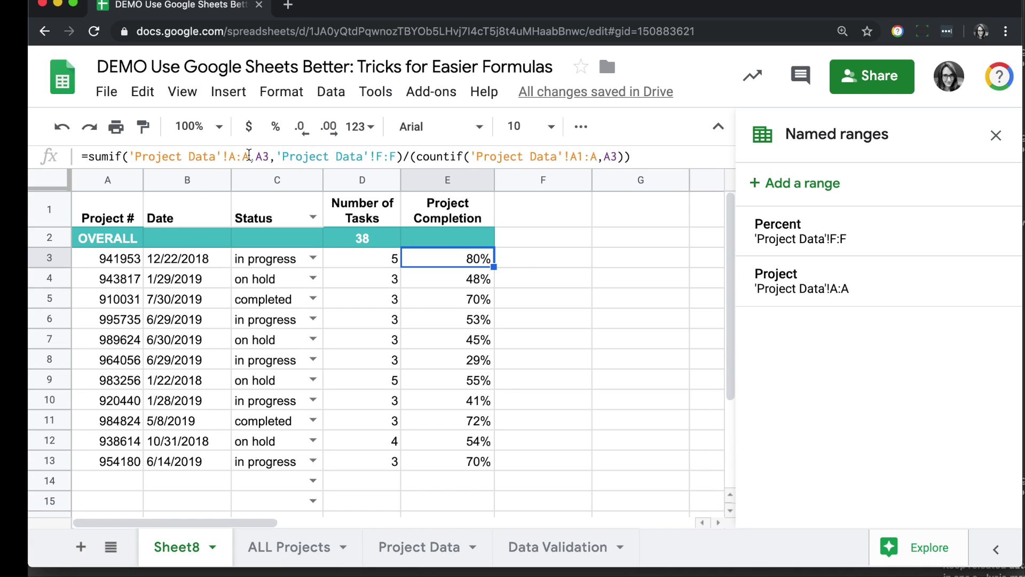
- In E3's SUMIF, replace 'Project Data'!A:A with Project and 'Project Data'!F:F with Percent
drag(248, 157, 135, 160)
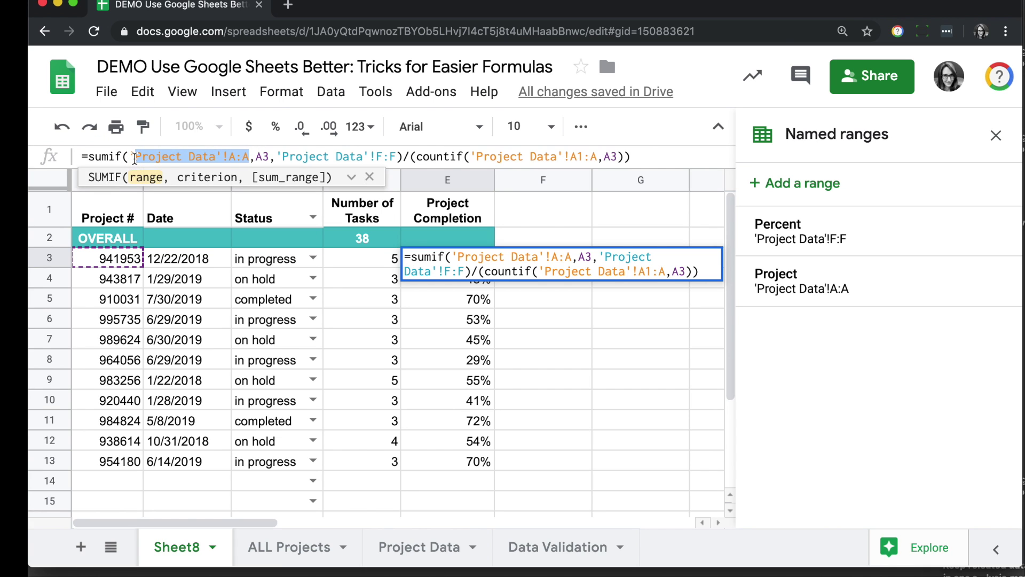
key(BackSpace)
text(Proj)
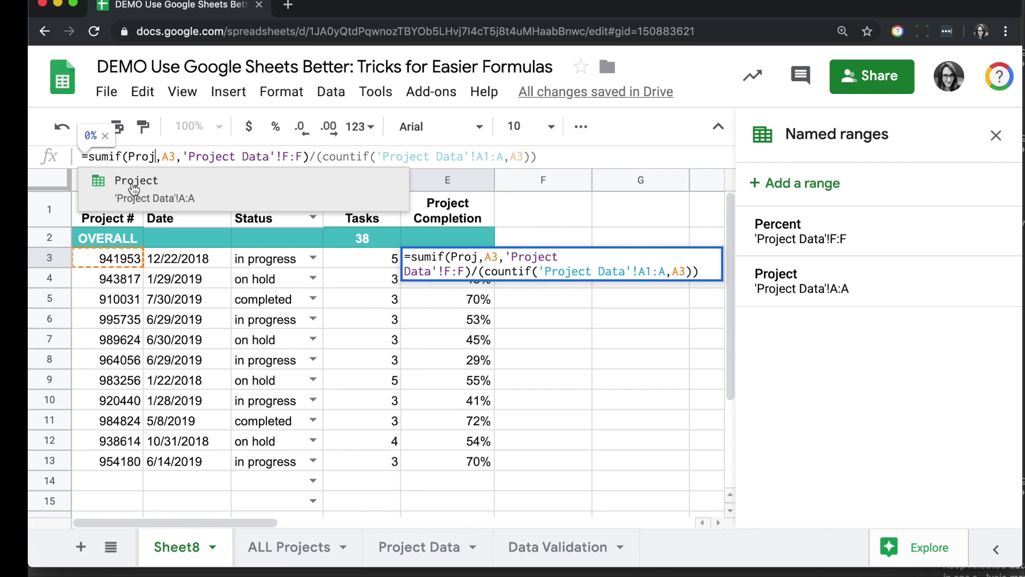
click(128, 190)
drag(325, 154, 206, 157)
key(BackSpace)
text(Per)
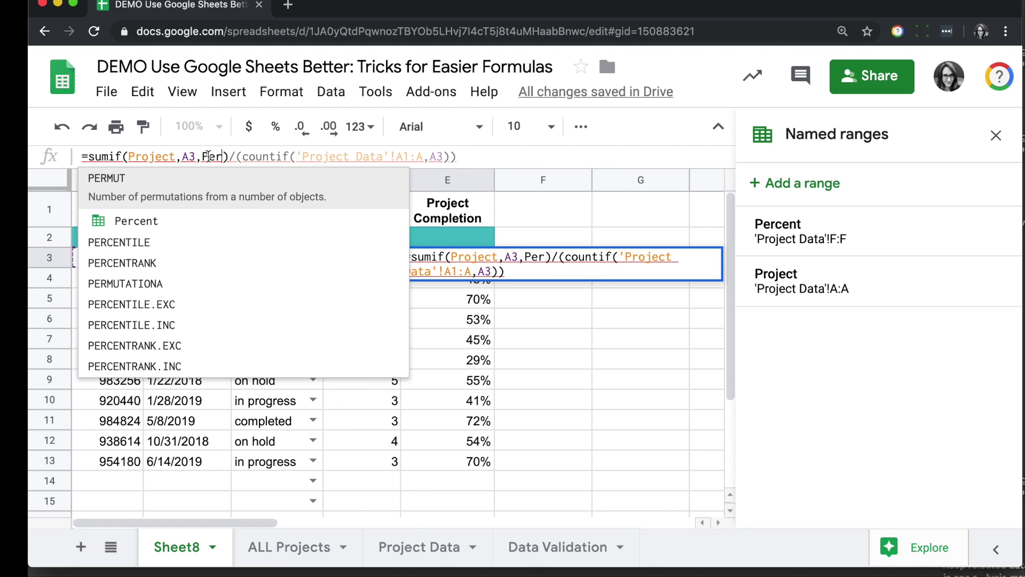
click(137, 205)
- Replace the COUNTIF's 'Project Data'!A1:A reference with Project and commit, still showing 80%
drag(451, 157, 325, 158)
text(Proj)
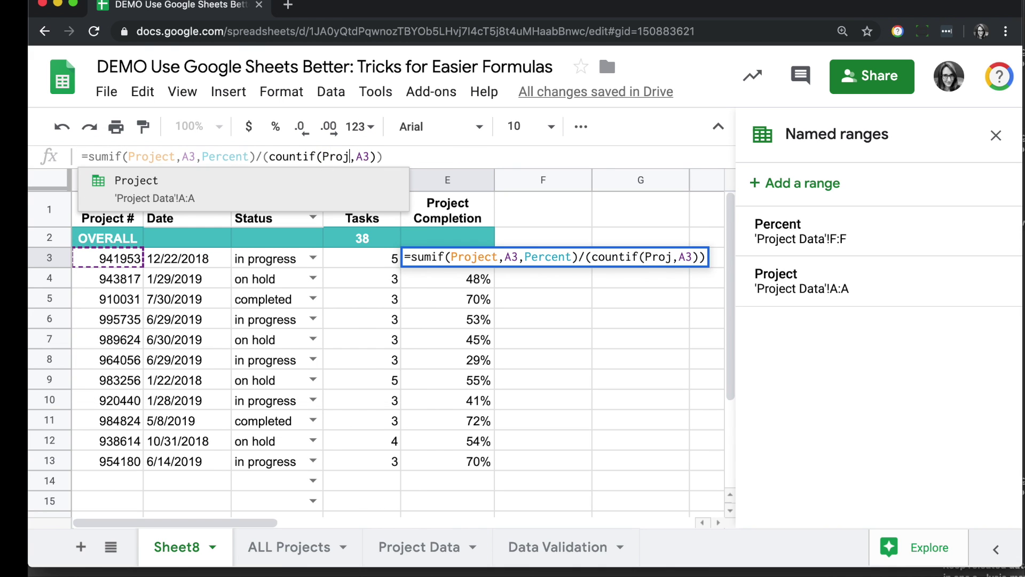
click(233, 179)
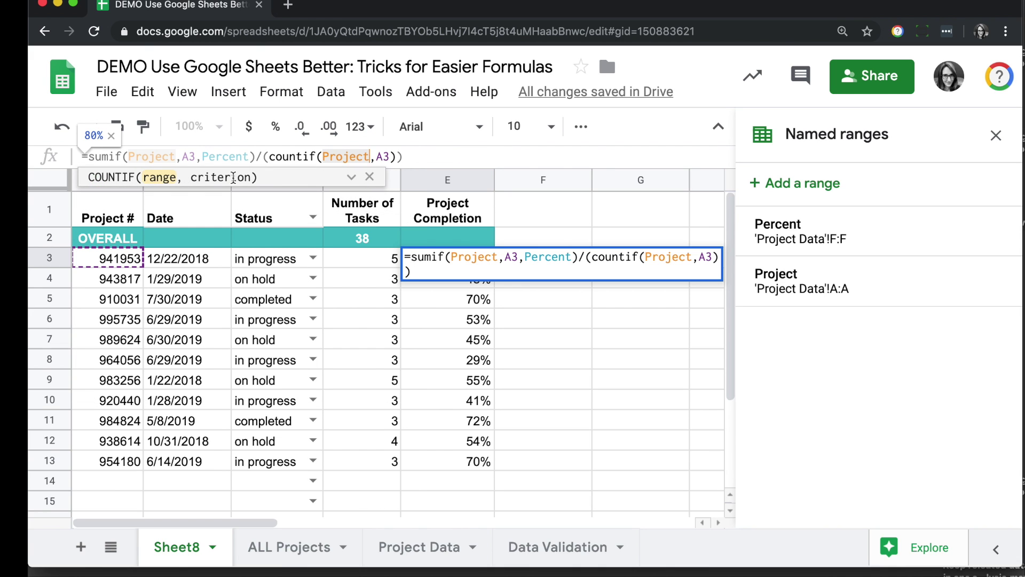
key(Return)
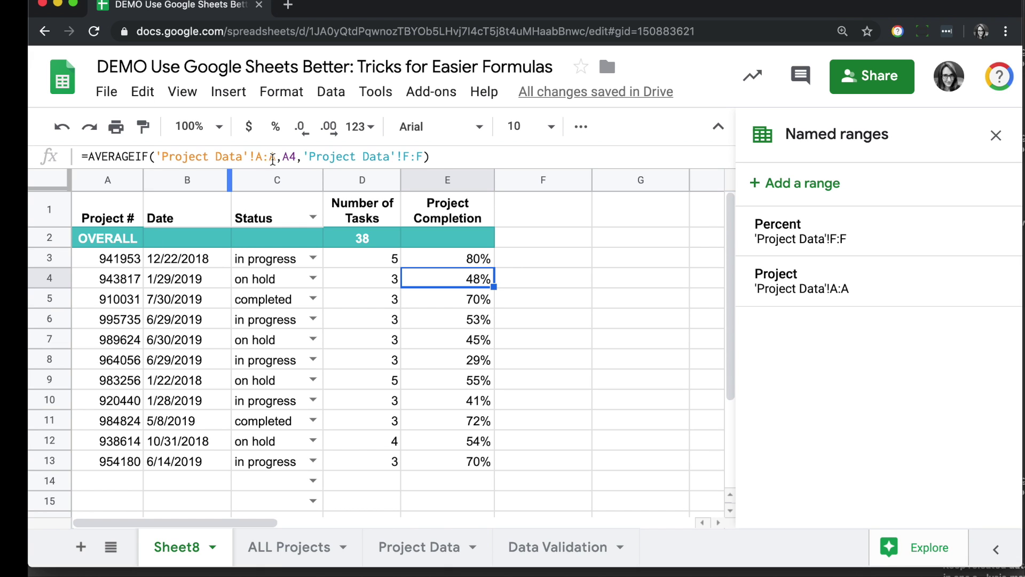
- Change E4 to =AVERAGEIF(Project,A4,Percent), replacing both Project Data column references
drag(276, 158, 155, 156)
key(BackSpace)
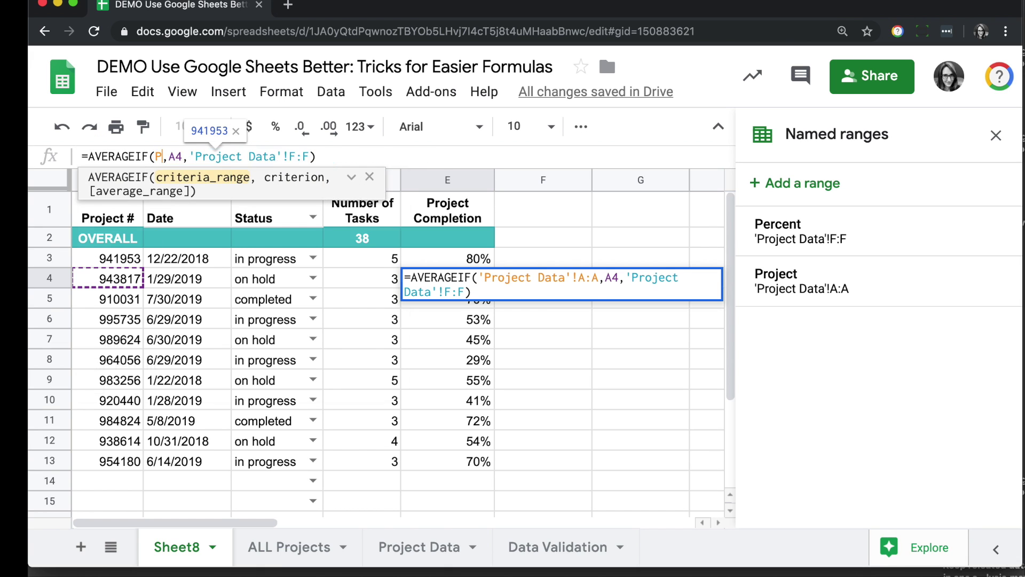
text(Proj)
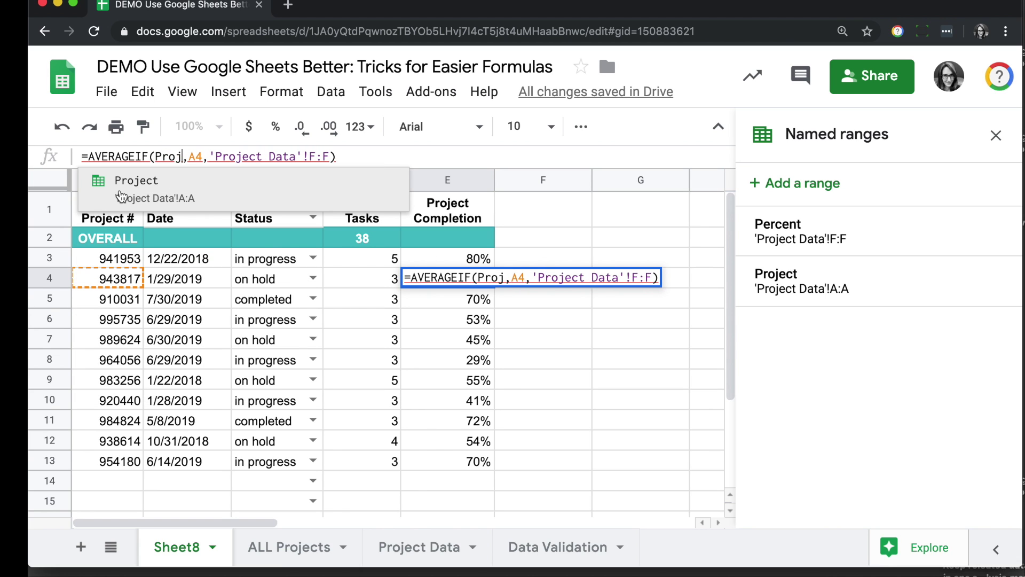
click(121, 196)
drag(332, 157, 230, 156)
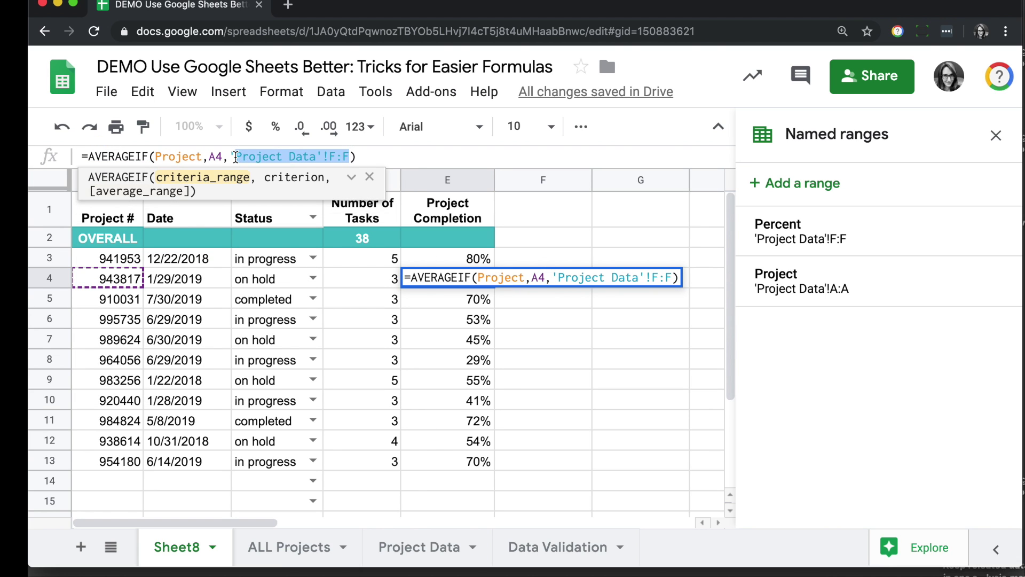
key(BackSpace)
text(r)
key(Down)
key(Tab)
key(Return)
- Review the finished named-range formulas in E4 and E3
click(466, 284)
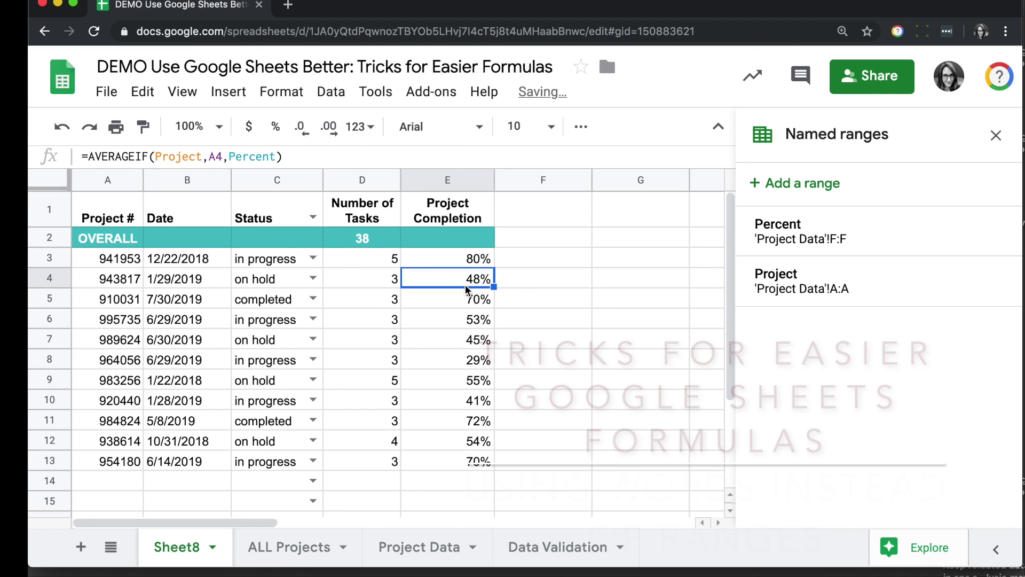
key(Up)
key(Down)
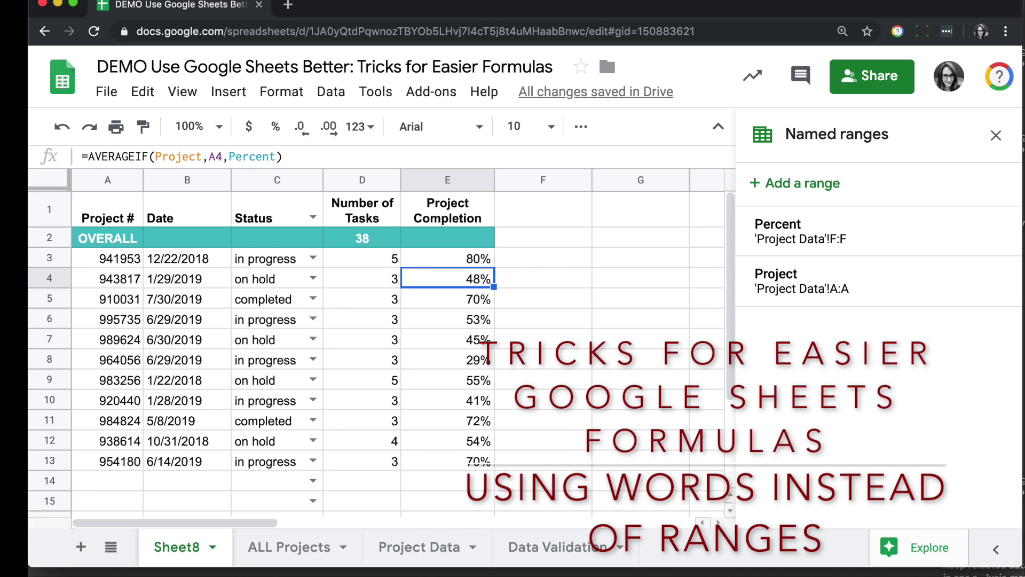